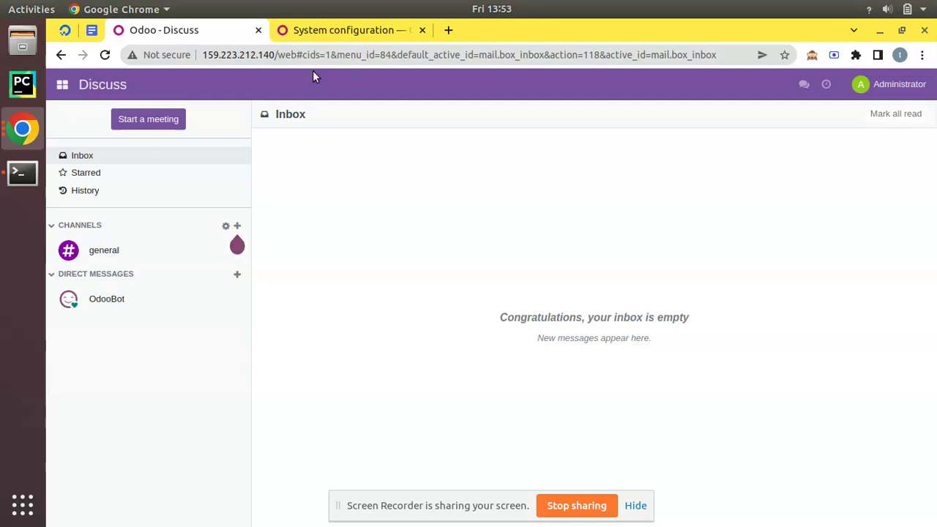
Bring the GNOME Terminal window to the front
{"action": "left_click", "coordinate": [20, 179]}
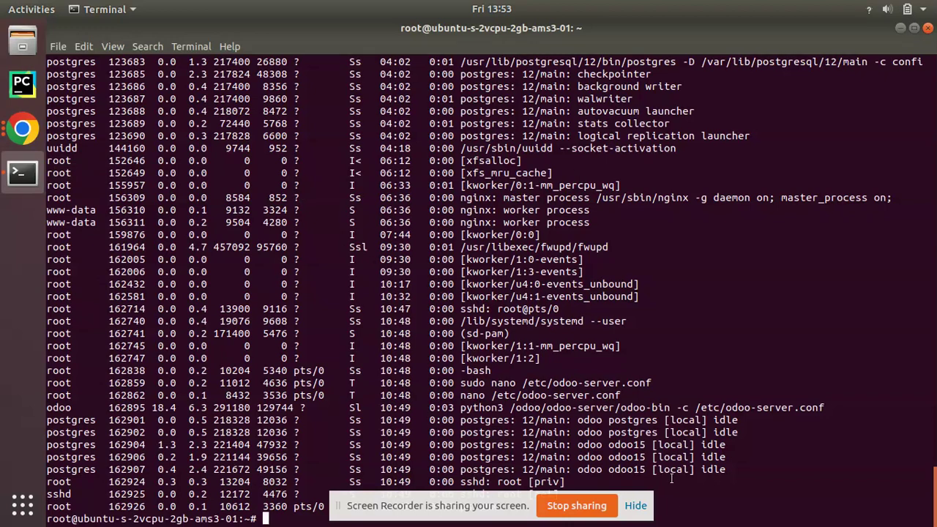
Dismiss the screen-sharing bar and clear the terminal screen
{"action": "left_click", "coordinate": [635, 505]}
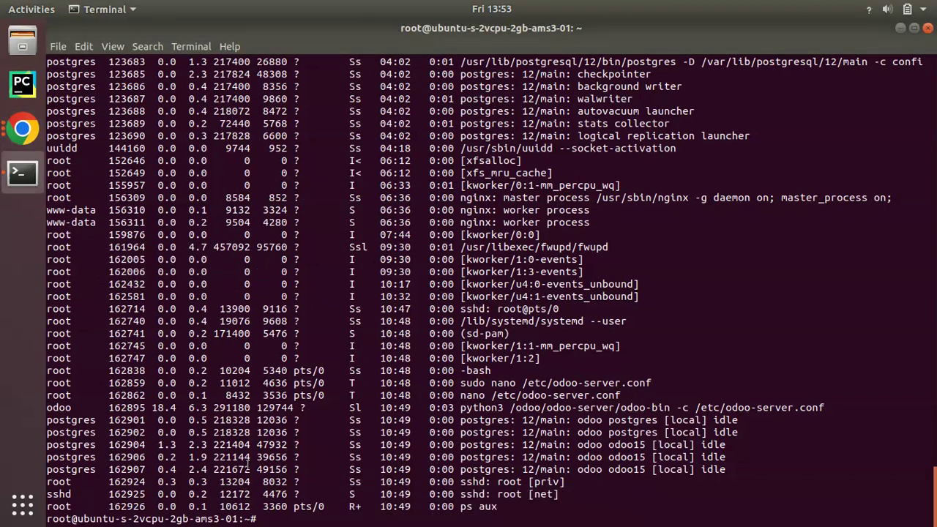
{"action": "type", "text": "clear"}
{"action": "key", "text": "Return"}
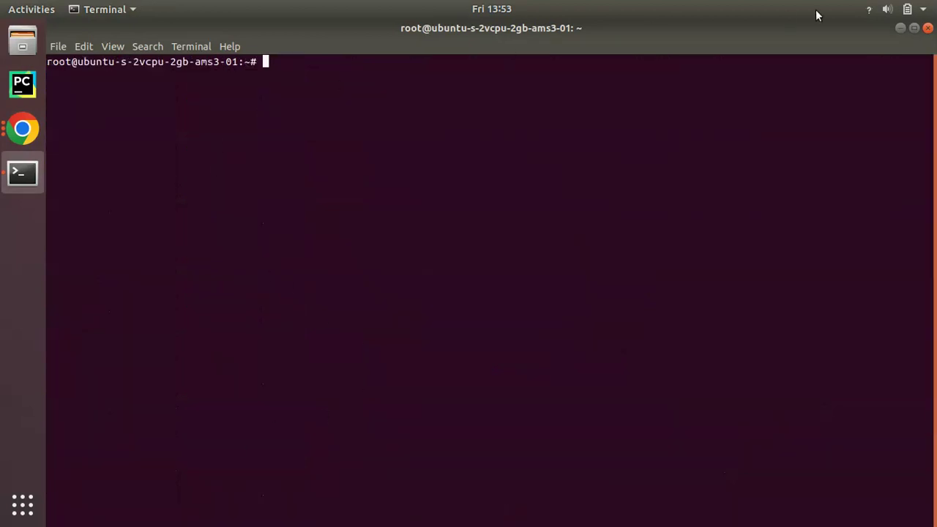
{"action": "left_click", "coordinate": [913, 30]}
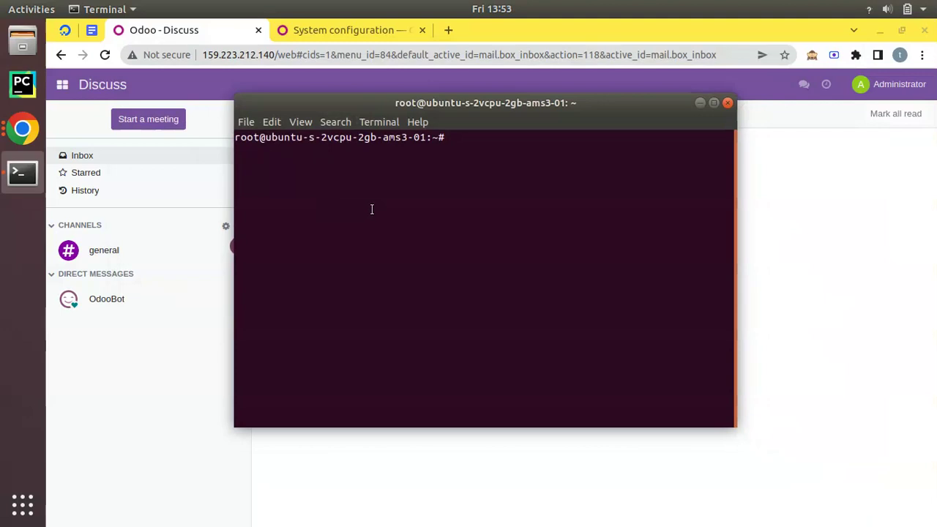
List processes with ps aux||grep odoo in a maximized window and select the odoo python3 line
{"action": "type", "text": "ps aux||grep odoo"}
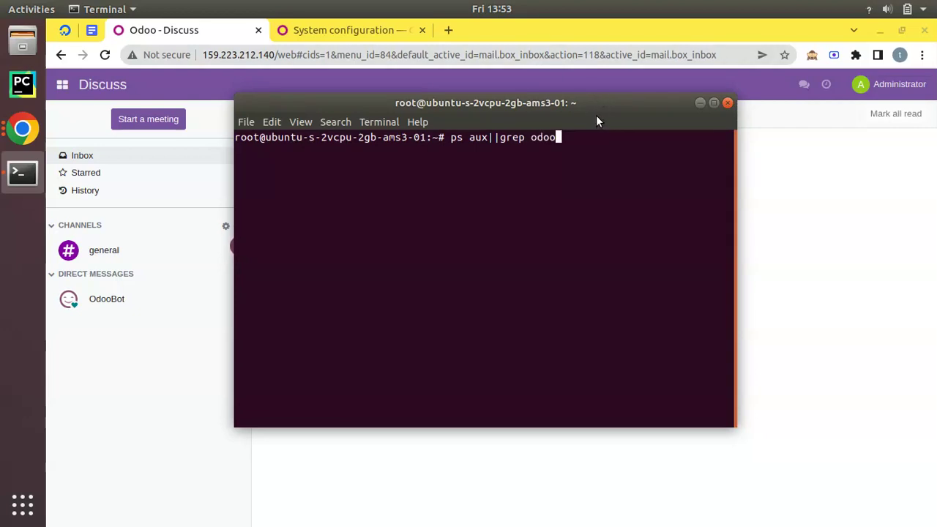
{"action": "key", "text": "Return"}
{"action": "left_click", "coordinate": [714, 103]}
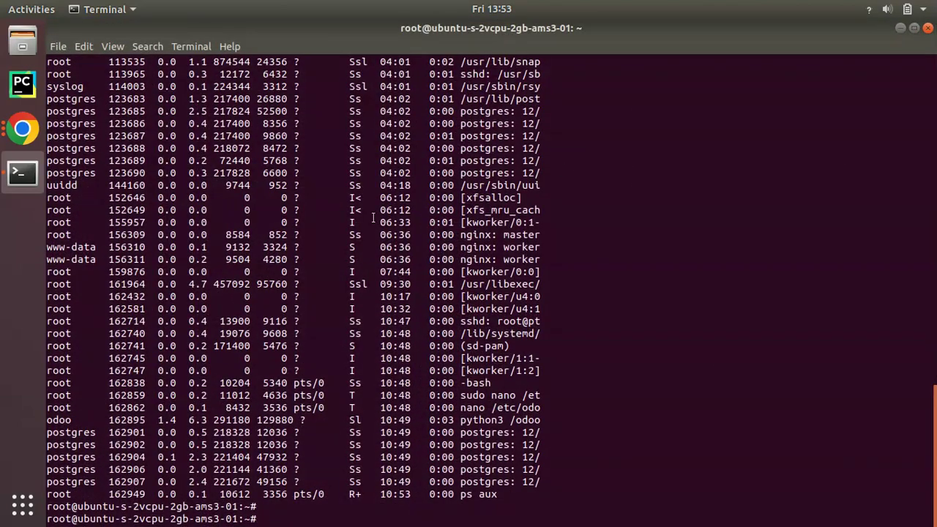
{"action": "key", "text": "Up"}
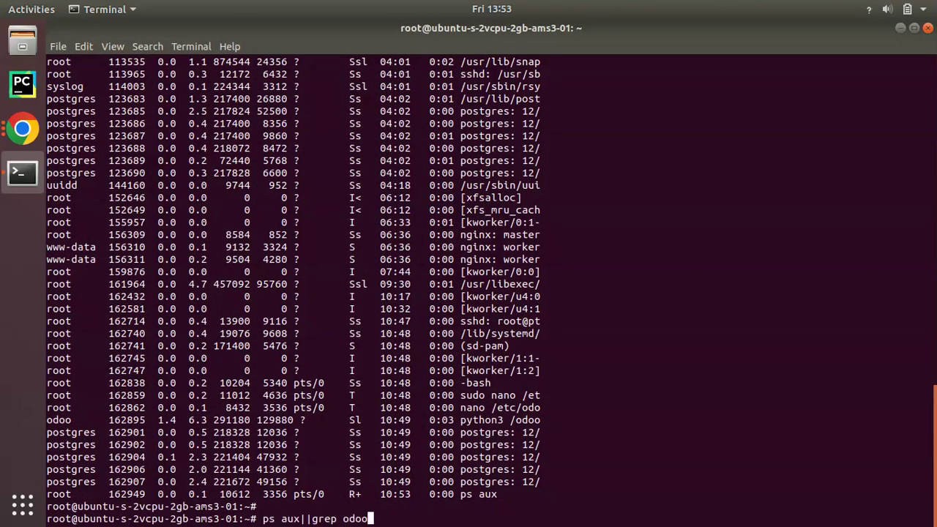
{"action": "key", "text": "Return"}
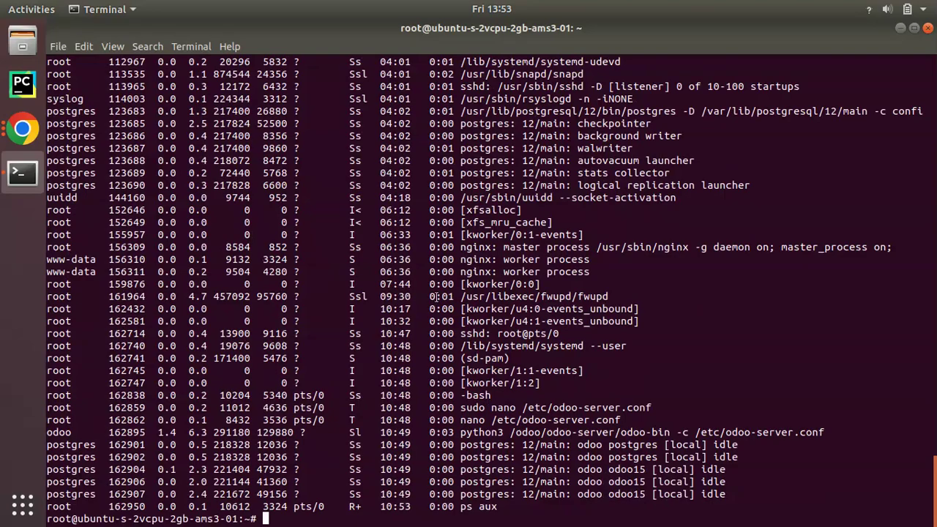
{"action": "scroll", "coordinate": [359, 371], "scroll_direction": "up", "scroll_amount": 6}
{"action": "scroll", "coordinate": [358, 372], "scroll_direction": "up", "scroll_amount": 20}
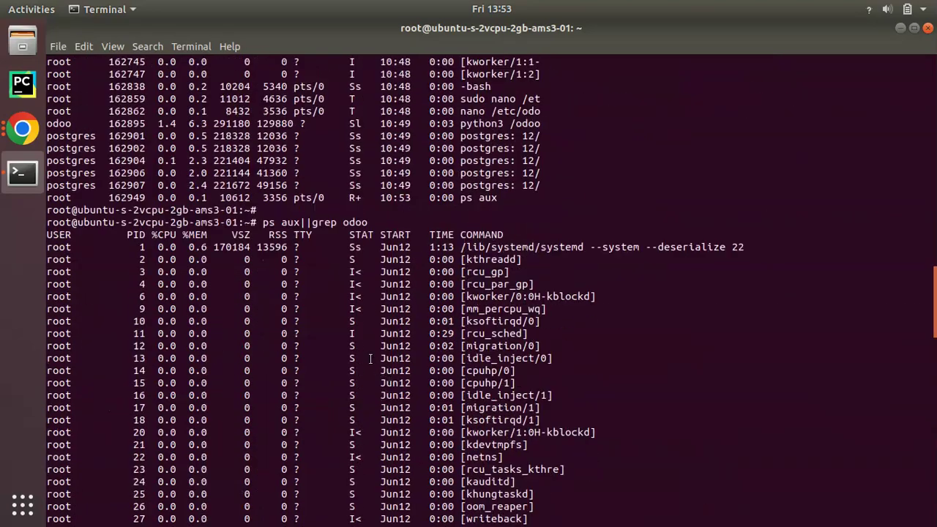
{"action": "scroll", "coordinate": [369, 356], "scroll_direction": "down", "scroll_amount": 14}
{"action": "scroll", "coordinate": [369, 356], "scroll_direction": "down", "scroll_amount": 20}
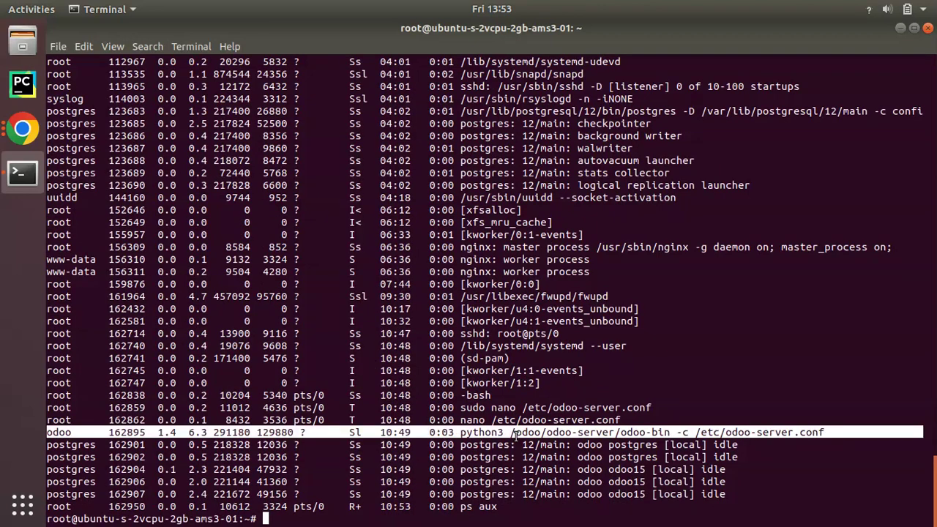
{"action": "triple_click", "coordinate": [516, 432]}
{"action": "type", "text": "cd /etc/ng"}
Change into /etc/nginx/sites-enabled and list its files
{"action": "key", "text": "Tab"}
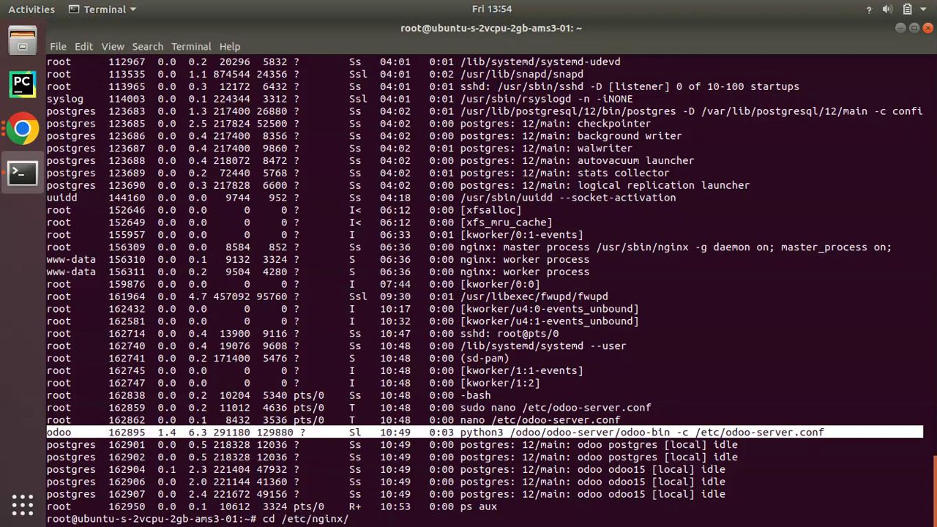
{"action": "type", "text": "sit"}
{"action": "key", "text": "Tab"}
{"action": "type", "text": "e"}
{"action": "key", "text": "Tab"}
{"action": "key", "text": "Return"}
{"action": "type", "text": "ls"}
{"action": "key", "text": "Return"}
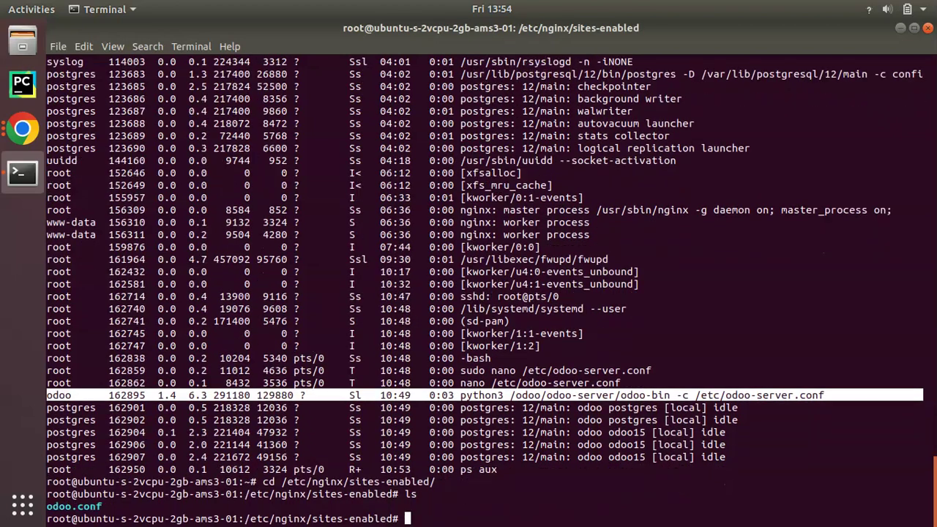
Review odoo.conf in sudo nano, then suspend the editor back to the shell
{"action": "type", "text": "sudo"}
{"action": "type", "text": " nano "}
{"action": "type", "text": "odoo"}
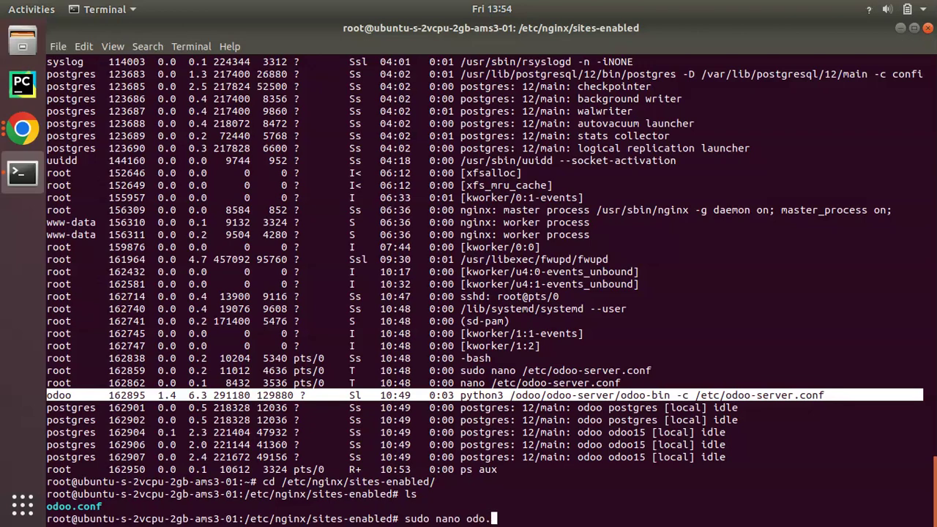
{"action": "type", "text": ".conf"}
{"action": "key", "text": "Return"}
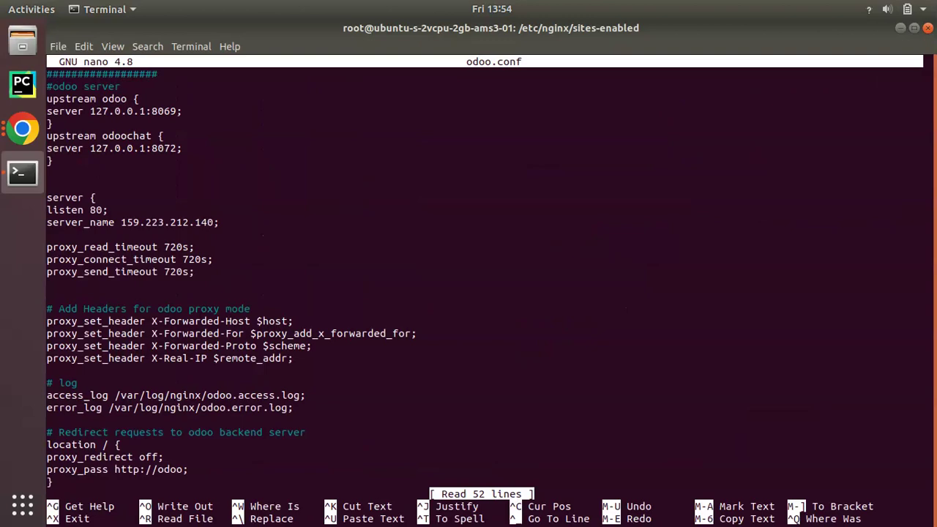
{"action": "left_click", "coordinate": [49, 86]}
{"action": "left_click", "coordinate": [49, 197]}
{"action": "left_click", "coordinate": [49, 382]}
{"action": "key", "text": "Down"}
{"action": "key", "text": "Down"}
{"action": "key", "text": "Down"}
{"action": "key", "text": "Down"}
{"action": "key", "text": "Down"}
{"action": "key", "text": "Down"}
{"action": "key", "text": "Down"}
{"action": "key", "text": "Down"}
{"action": "key", "text": "Down"}
{"action": "key", "text": "Down"}
{"action": "key", "text": "Down"}
{"action": "key", "text": "Down"}
{"action": "key", "text": "Down"}
{"action": "key", "text": "Down"}
{"action": "key", "text": "Down"}
{"action": "key", "text": "Down"}
{"action": "key", "text": "Down"}
{"action": "key", "text": "Down"}
{"action": "key", "text": "Down"}
{"action": "key", "text": "Down"}
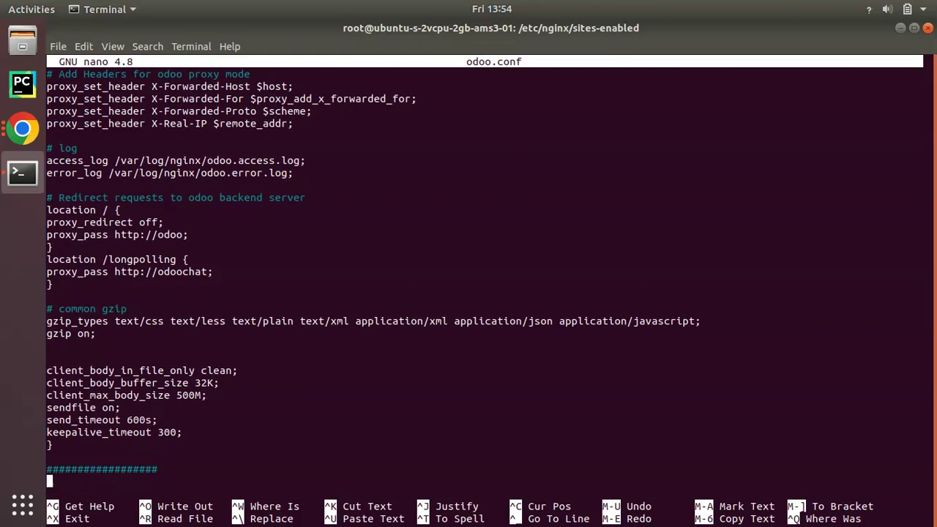
{"action": "key", "text": "Up"}
{"action": "key", "text": "Up"}
{"action": "key", "text": "Up"}
{"action": "key", "text": "Up"}
{"action": "key", "text": "Up"}
{"action": "key", "text": "Up"}
{"action": "key", "text": "Up"}
{"action": "key", "text": "Up"}
{"action": "key", "text": "Up"}
{"action": "key", "text": "Up"}
{"action": "key", "text": "Up"}
{"action": "key", "text": "Up"}
{"action": "key", "text": "Up"}
{"action": "key", "text": "Up"}
{"action": "key", "text": "Up"}
{"action": "key", "text": "Up"}
{"action": "key", "text": "Up"}
{"action": "key", "text": "Up"}
{"action": "key", "text": "Up"}
{"action": "key", "text": "Up"}
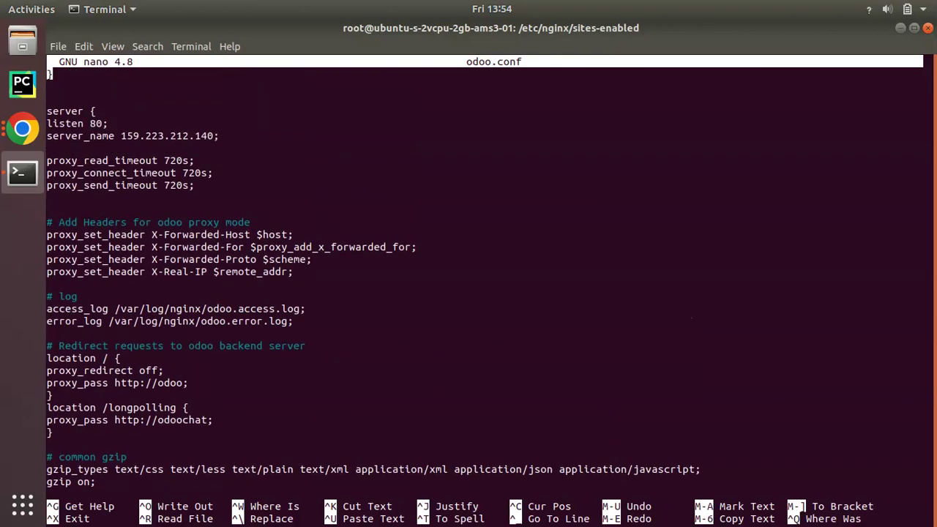
{"action": "key", "text": "Up"}
{"action": "key", "text": "Up"}
{"action": "key", "text": "Up"}
{"action": "key", "text": "Up"}
{"action": "key", "text": "Up"}
{"action": "key", "text": "Up"}
{"action": "key", "text": "Up"}
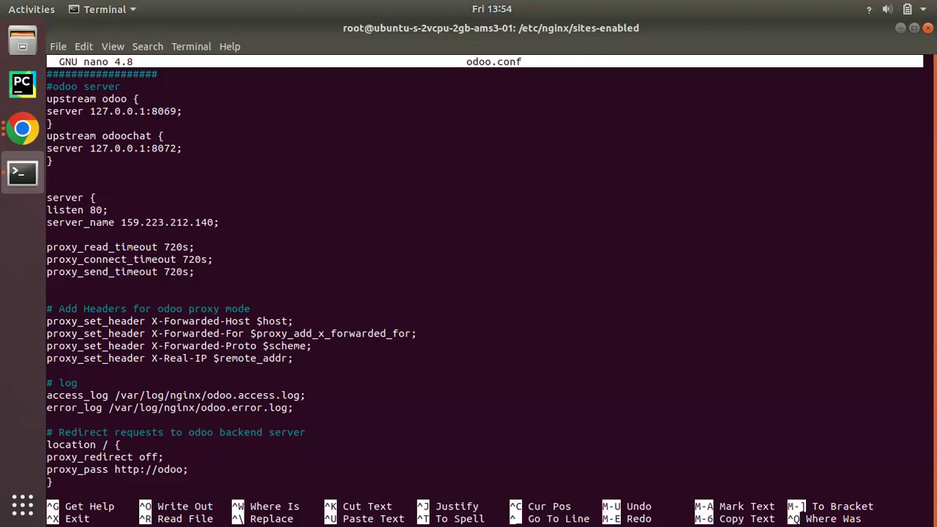
{"action": "key", "text": "ctrl+z"}
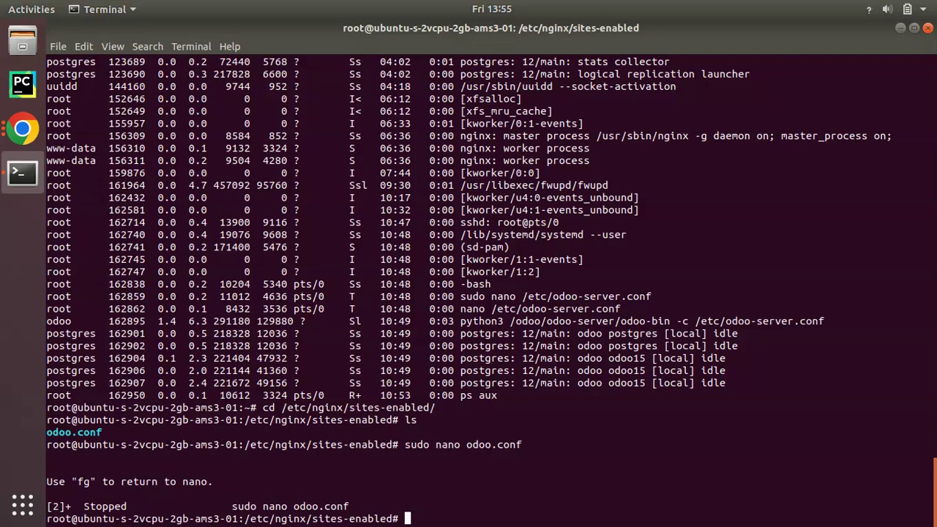
Change into /etc, list its contents and select the odoo-server.conf file name
{"action": "type", "text": "cd /etc"}
{"action": "key", "text": "Return"}
{"action": "type", "text": "ls"}
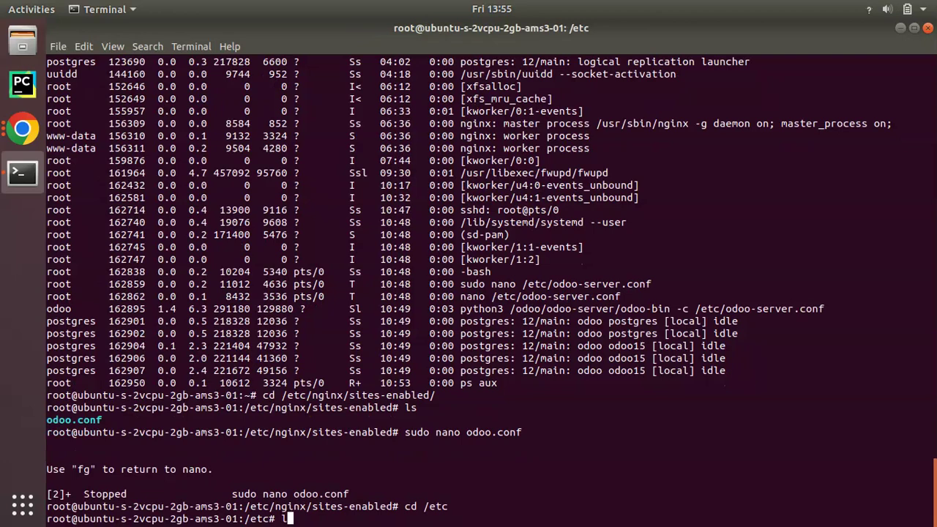
{"action": "key", "text": "Return"}
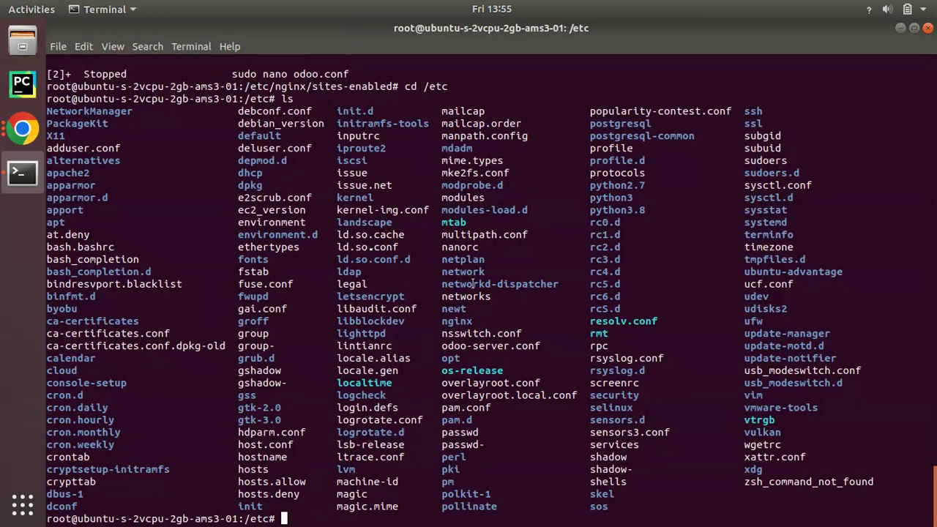
{"action": "double_click", "coordinate": [477, 345]}
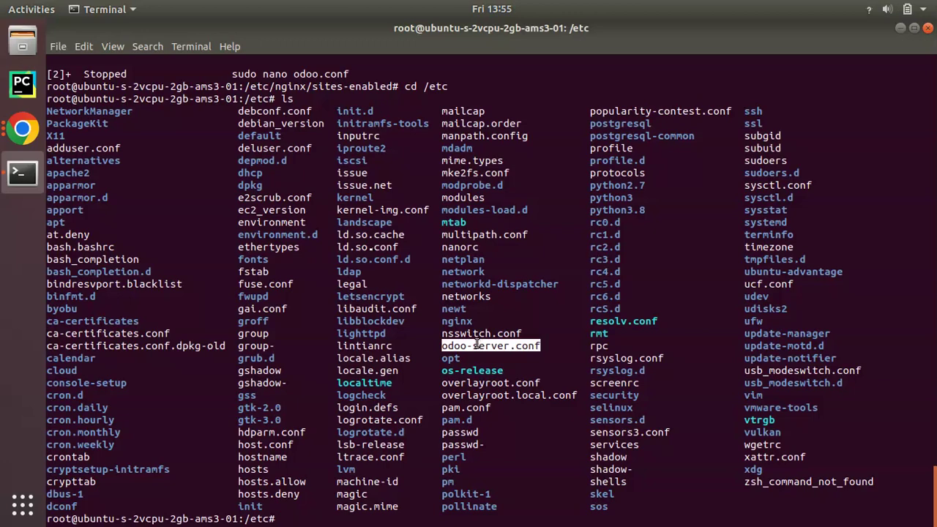
Open odoo-server.conf in sudo nano and add a workers=4 line below proxy_mode=True
{"action": "type", "text": "sudo nano odoo"}
{"action": "key", "text": "Tab"}
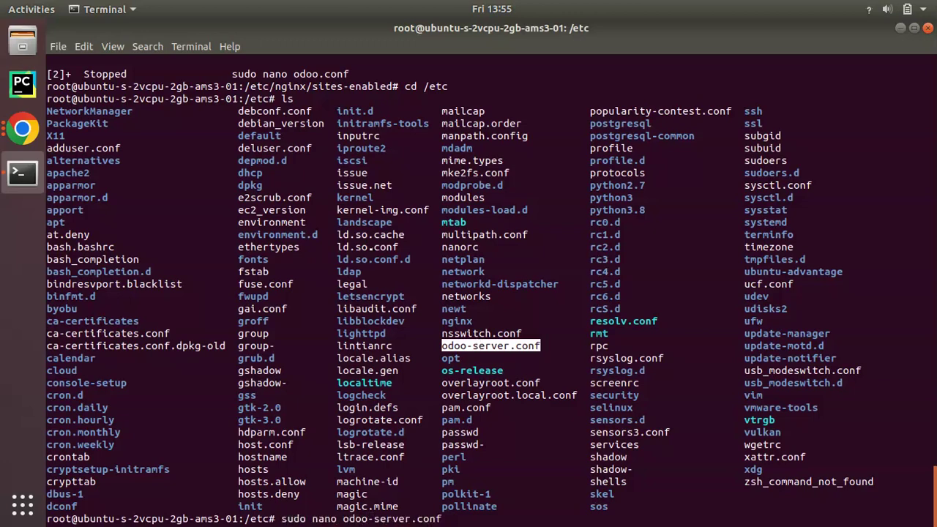
{"action": "key", "text": "Return"}
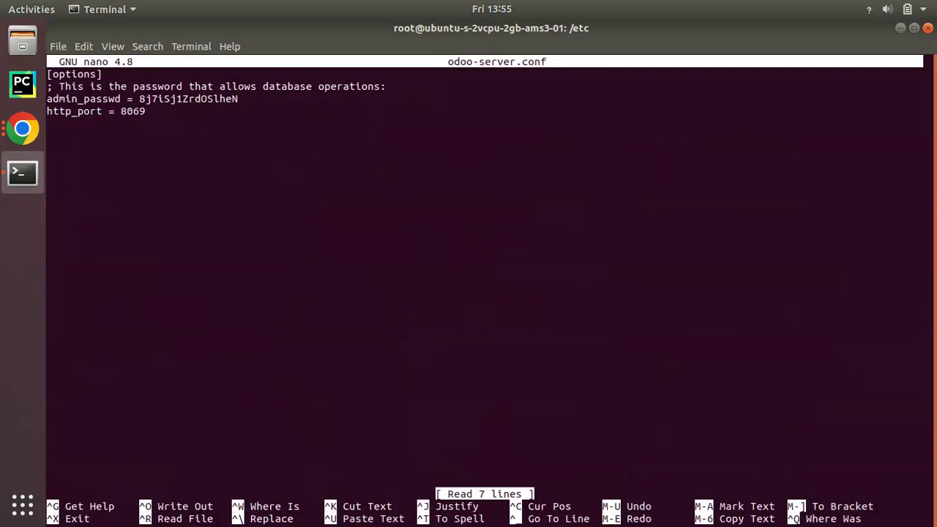
{"action": "key", "text": "Down"}
{"action": "key", "text": "Down"}
{"action": "key", "text": "Down"}
{"action": "key", "text": "Down"}
{"action": "key", "text": "Down"}
{"action": "key", "text": "Down"}
{"action": "key", "text": "Down"}
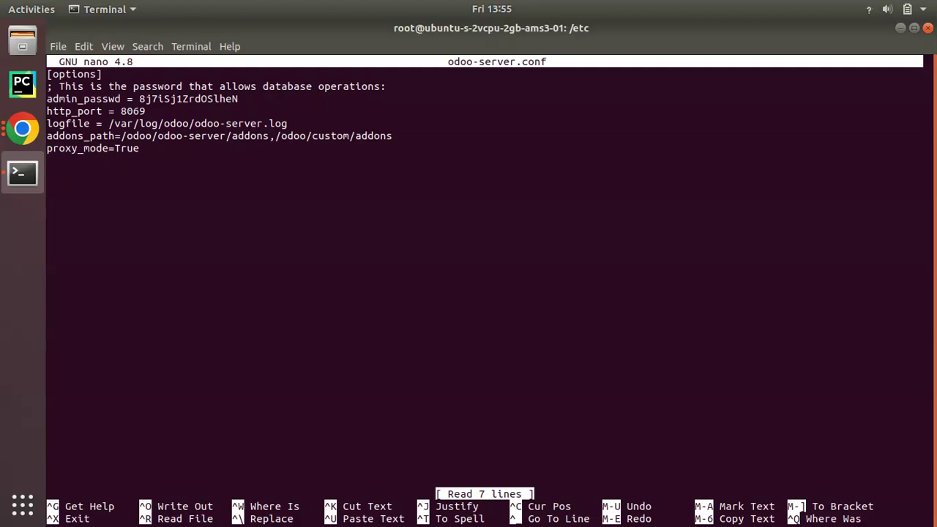
{"action": "type", "text": "wor"}
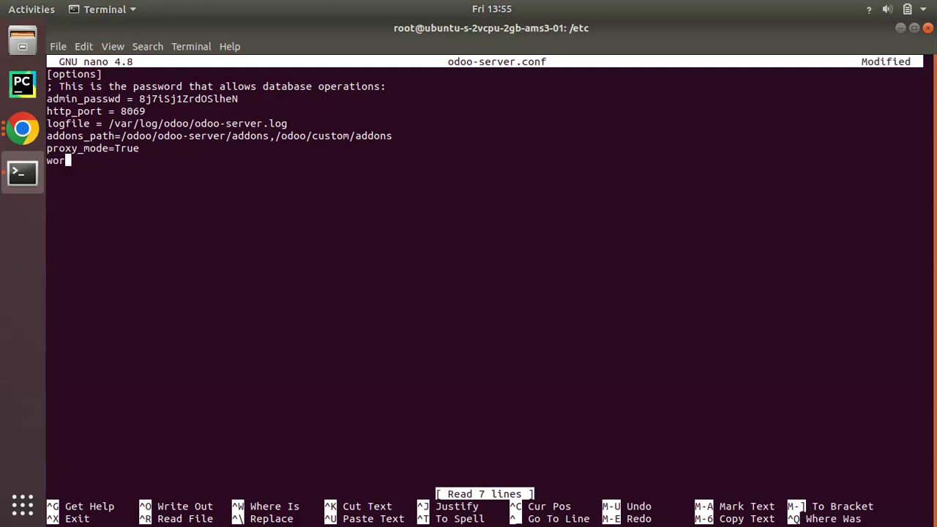
{"action": "type", "text": "kers=4"}
{"action": "triple_click", "coordinate": [147, 147]}
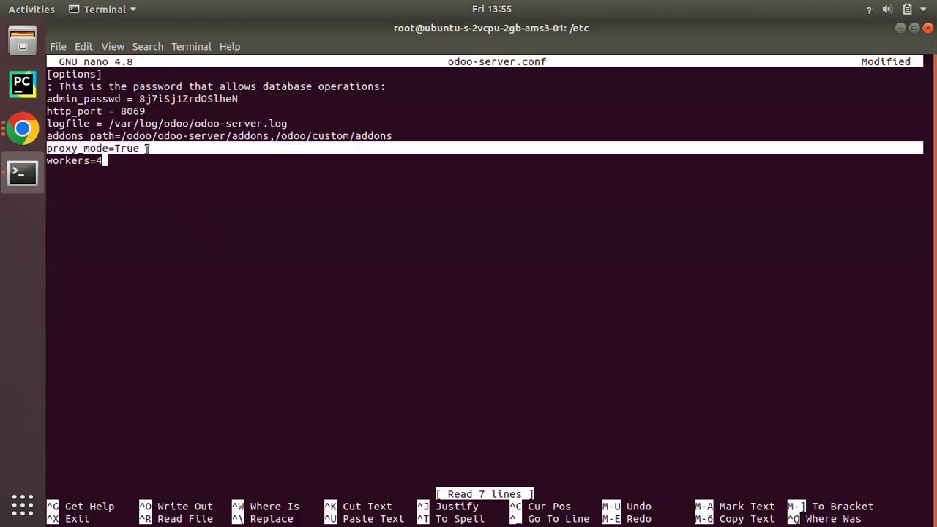
{"action": "left_click", "coordinate": [142, 166]}
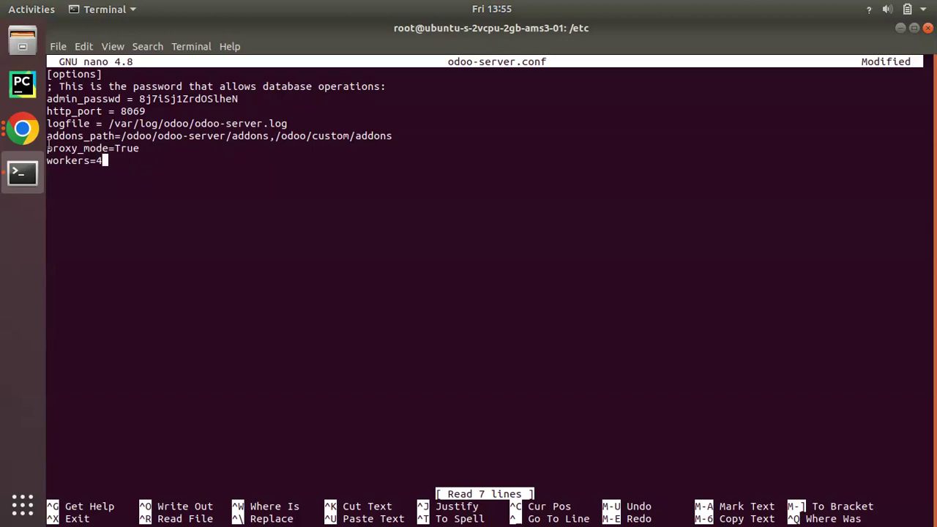
{"action": "left_click", "coordinate": [22, 129]}
Check the worker-count rule of thumb in the Odoo docs, then finish workers=4 in nano
{"action": "left_click", "coordinate": [128, 194]}
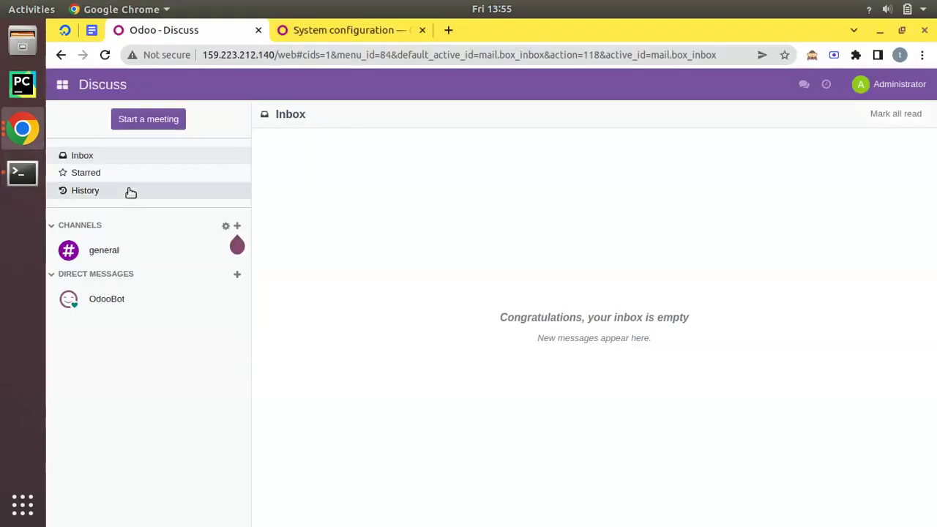
{"action": "left_click", "coordinate": [290, 38]}
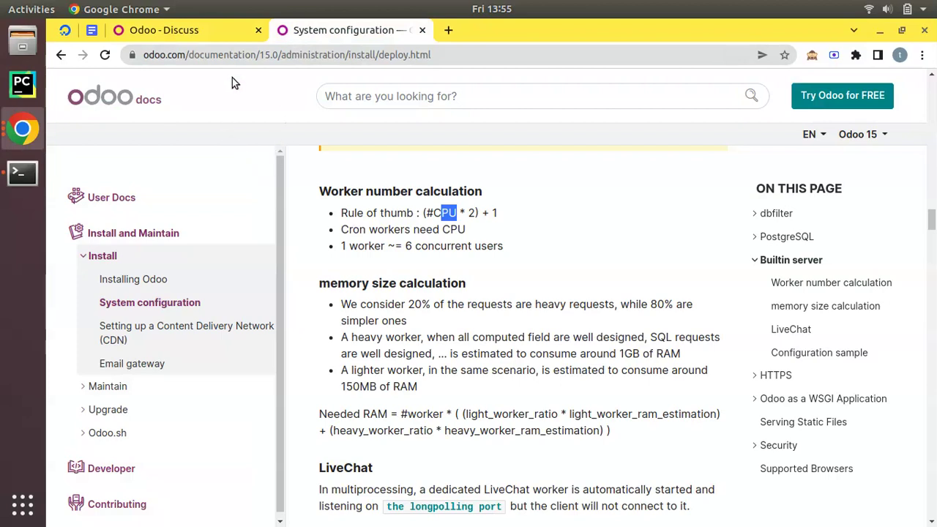
{"action": "left_click_drag", "start_coordinate": [316, 190], "coordinate": [511, 253]}
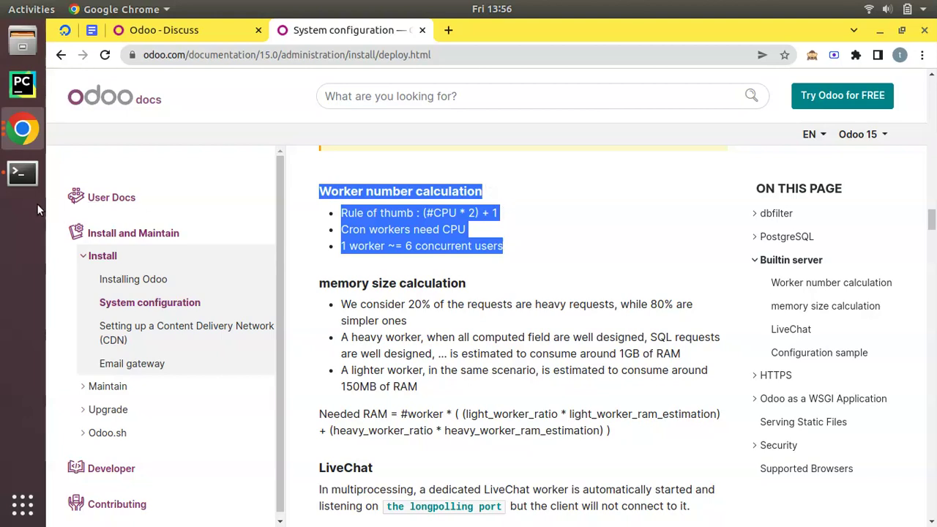
{"action": "triple_click", "coordinate": [432, 210]}
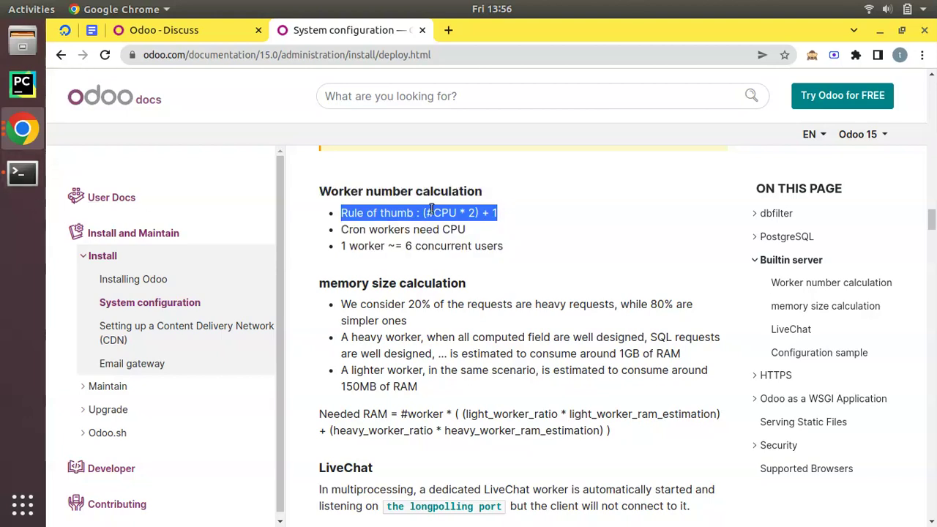
{"action": "left_click", "coordinate": [22, 173]}
{"action": "type", "text": "4"}
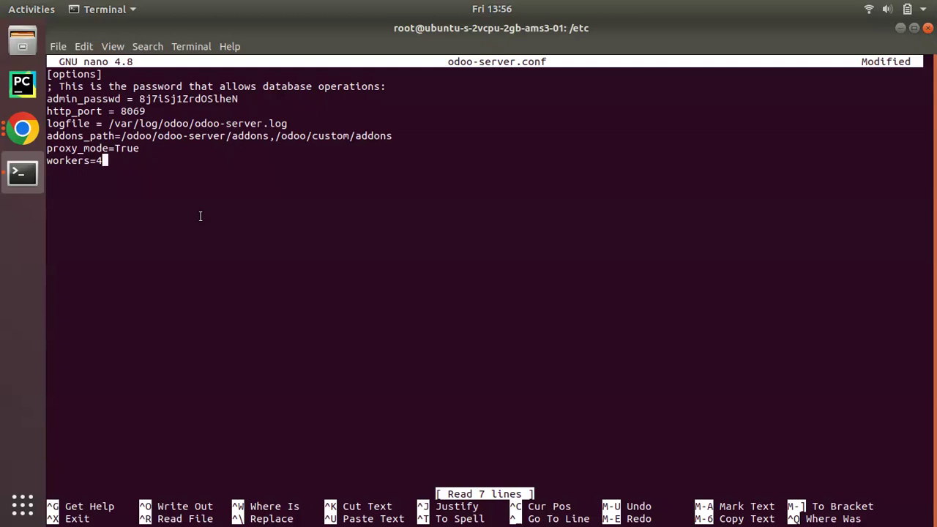
Write odoo-server.conf under its own name, removing the stray character, and quit nano
{"action": "key", "text": "ctrl+o"}
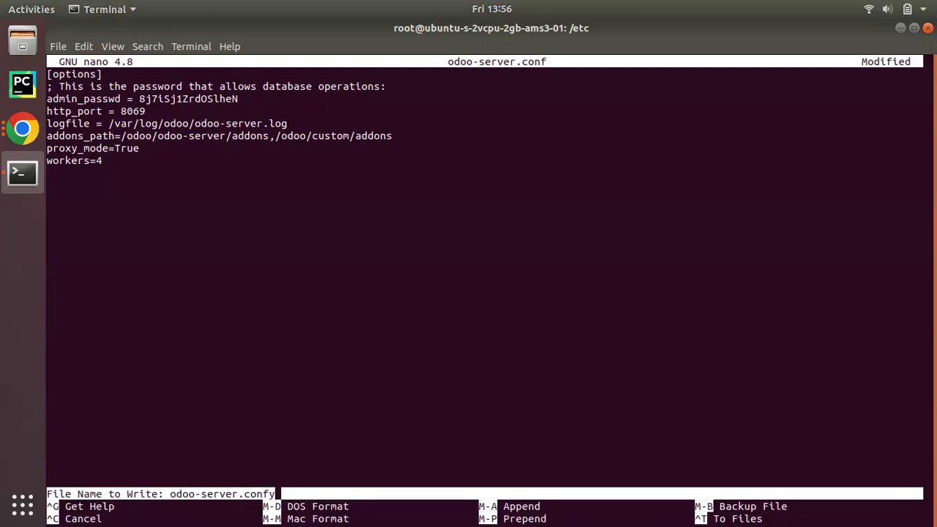
{"action": "type", "text": "y"}
{"action": "key", "text": "BackSpace"}
{"action": "key", "text": "Return"}
{"action": "key", "text": "ctrl+x"}
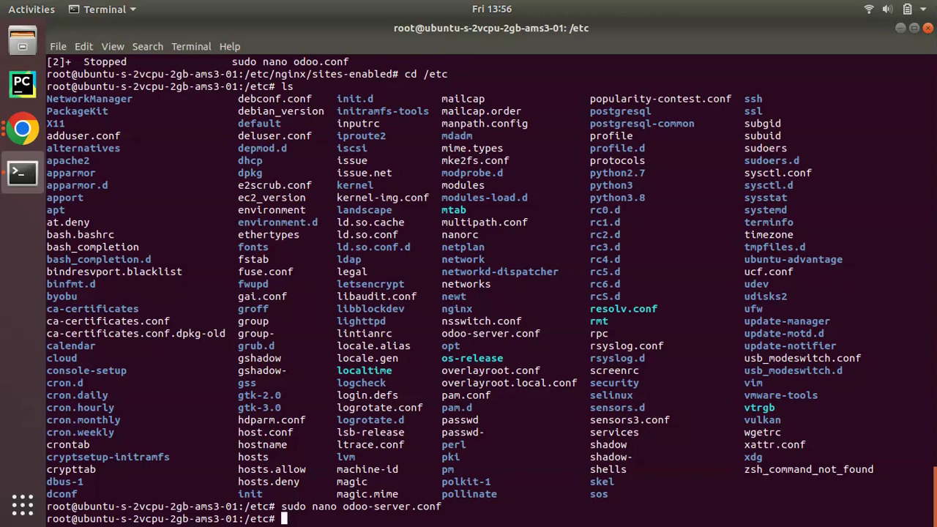
Recall 'sudo service odoo-server stop' from history and run it
{"action": "type", "text": "ps aux||grep odoo"}
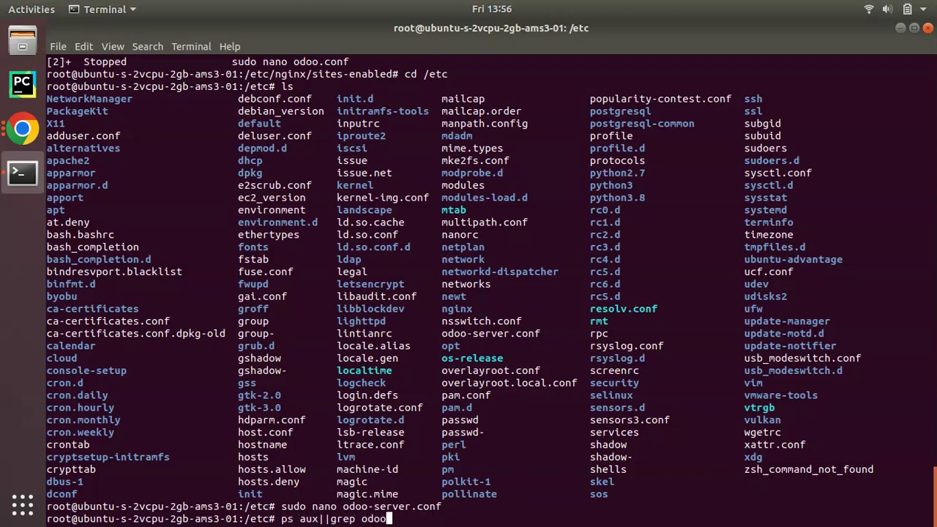
{"action": "key", "text": "Up"}
{"action": "key", "text": "Up"}
{"action": "key", "text": "Down"}
{"action": "key", "text": "Up"}
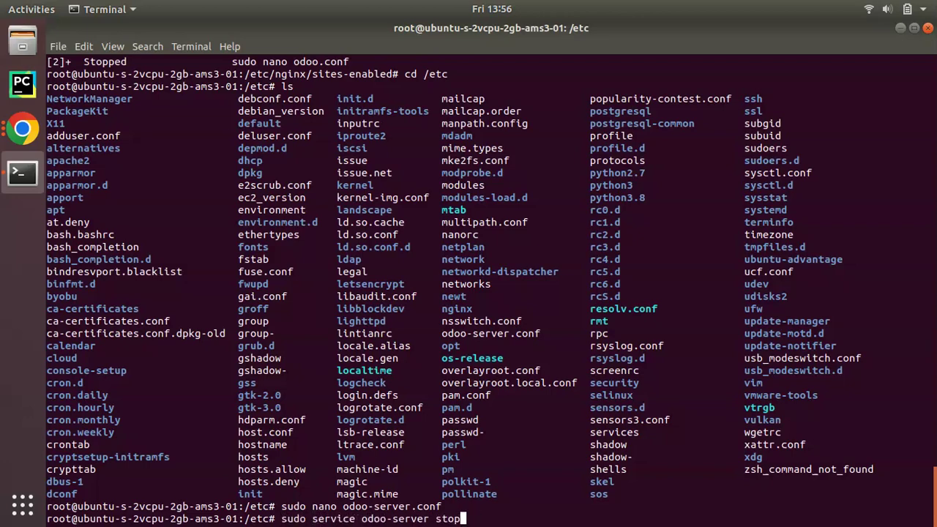
{"action": "key", "text": "Up"}
{"action": "key", "text": "Up"}
{"action": "key", "text": "Return"}
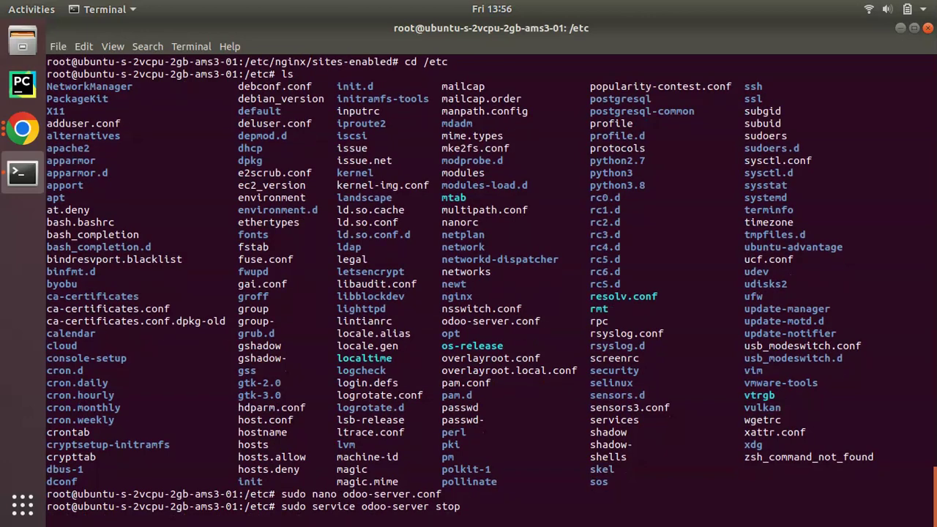
{"action": "left_click", "coordinate": [22, 129]}
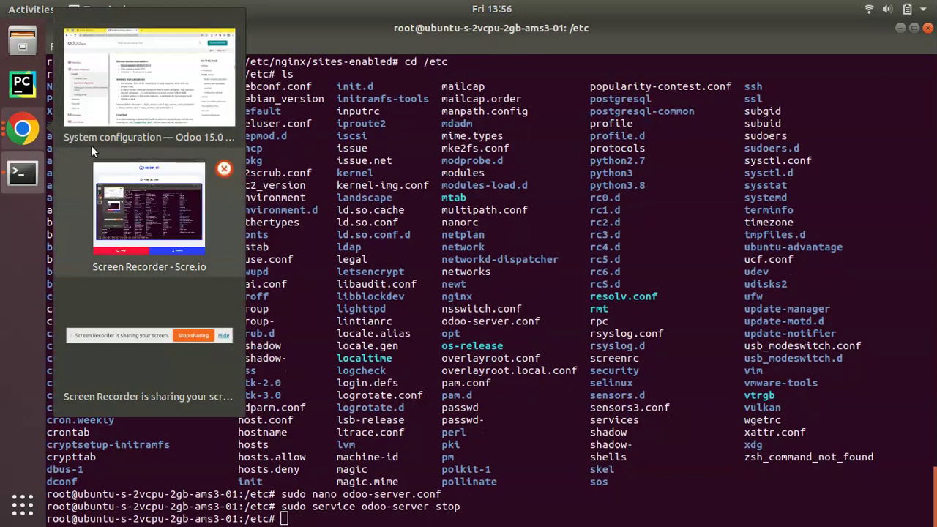
Reload the Odoo Discuss tab in Chrome to confirm the 502 Bad Gateway
{"action": "left_click", "coordinate": [112, 123]}
{"action": "left_click", "coordinate": [125, 34]}
{"action": "left_click", "coordinate": [105, 55]}
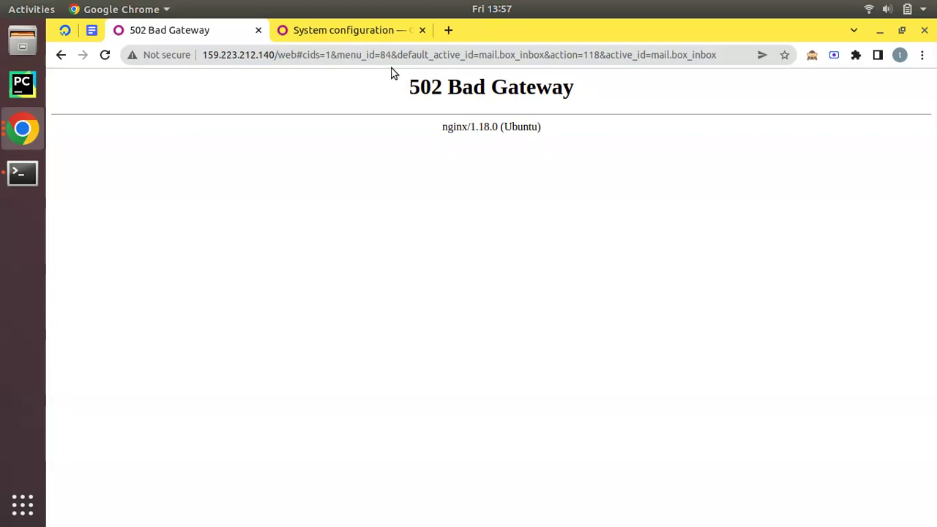
Edit the recalled stop command into 'sudo service odoo-server start' and run it
{"action": "left_click", "coordinate": [20, 188]}
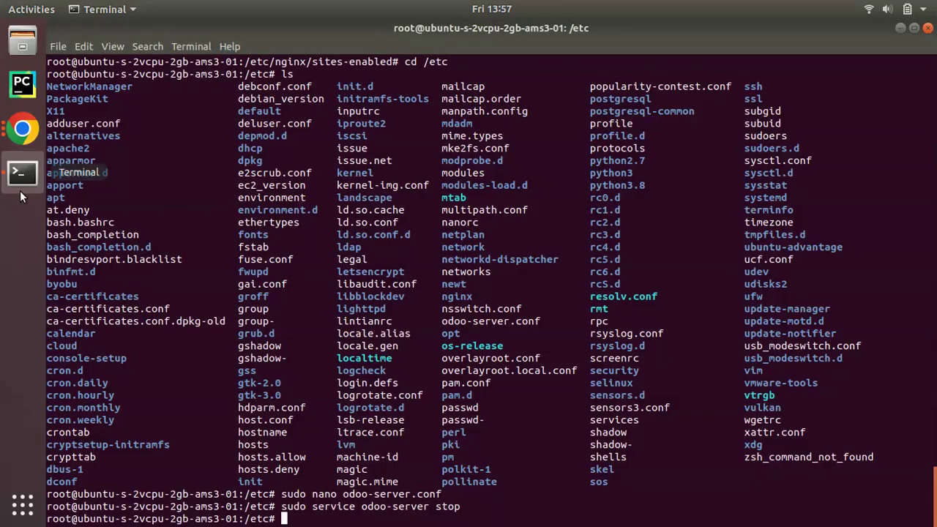
{"action": "key", "text": "Up"}
{"action": "key", "text": "BackSpace"}
{"action": "key", "text": "BackSpace"}
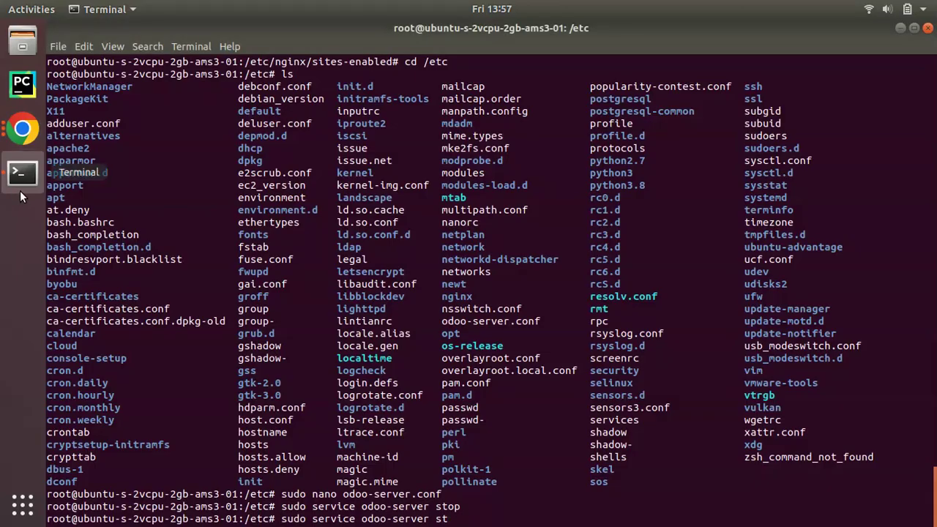
{"action": "type", "text": "art"}
{"action": "key", "text": "Return"}
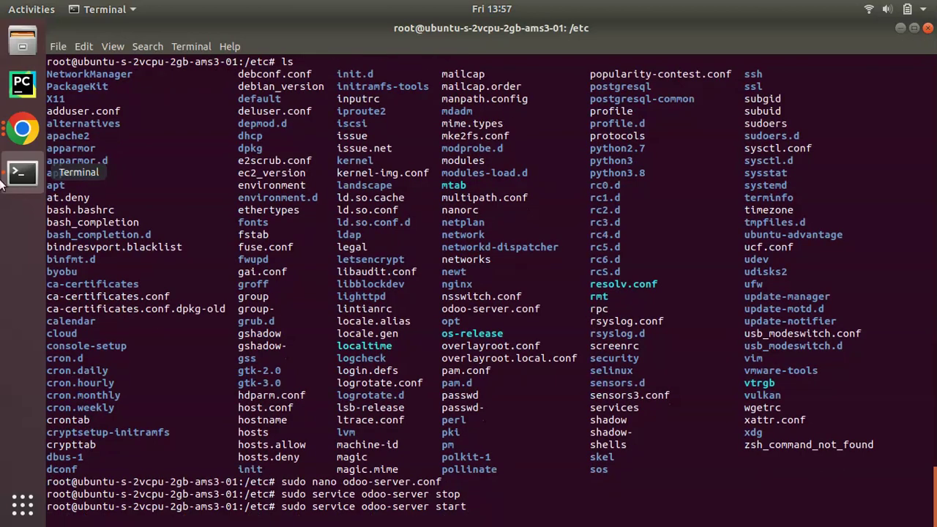
{"action": "left_click", "coordinate": [13, 140]}
Reload the Odoo page to confirm the Discuss inbox returns, then open the Sales app
{"action": "left_click", "coordinate": [109, 100]}
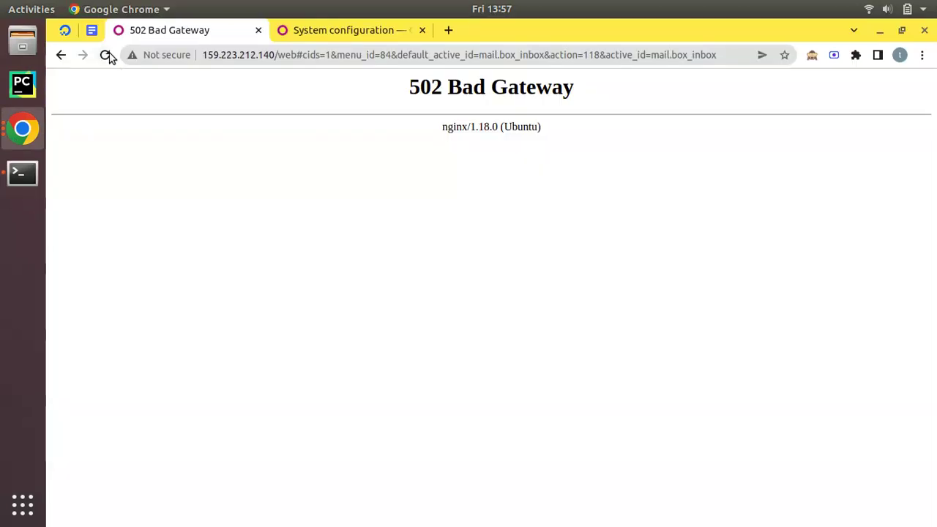
{"action": "left_click", "coordinate": [104, 55]}
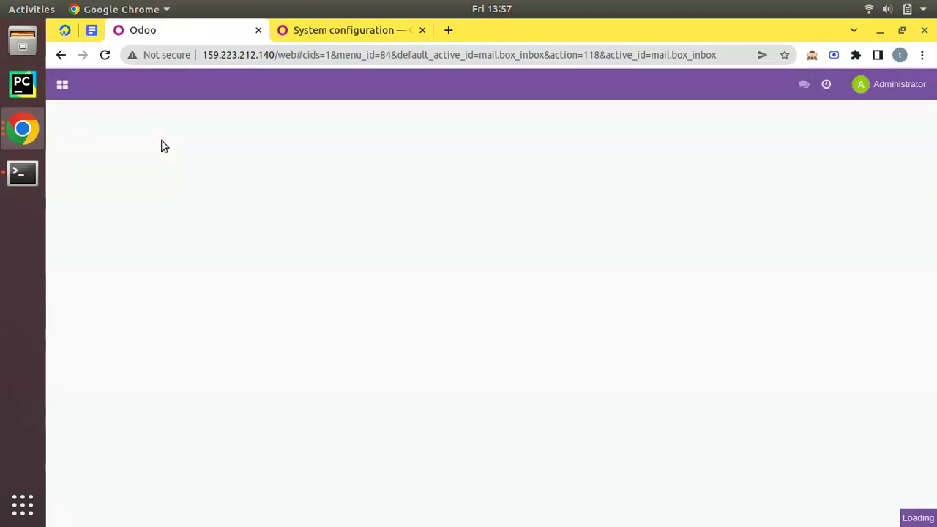
{"action": "left_click", "coordinate": [62, 84]}
{"action": "left_click", "coordinate": [77, 129]}
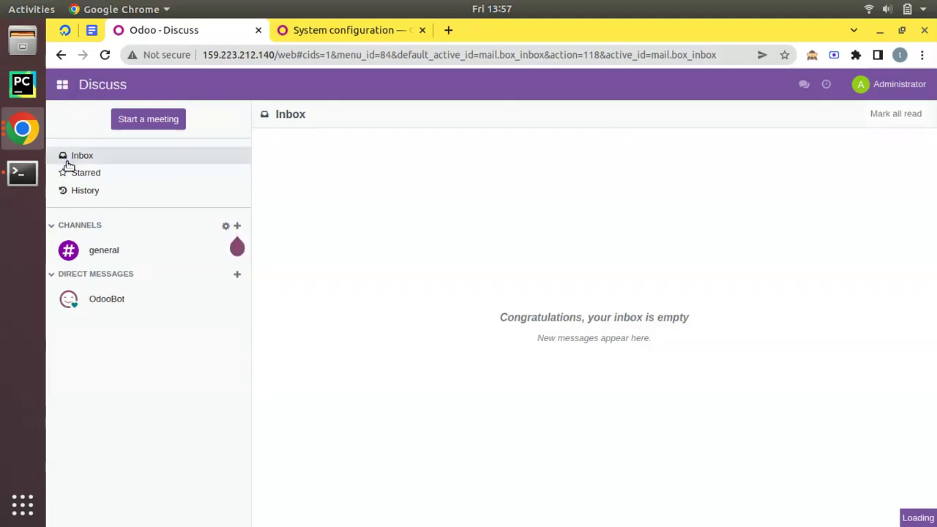
Rerun 'ps aux||grep odoo' and select the eight odoo process lines in the output
{"action": "left_click", "coordinate": [24, 183]}
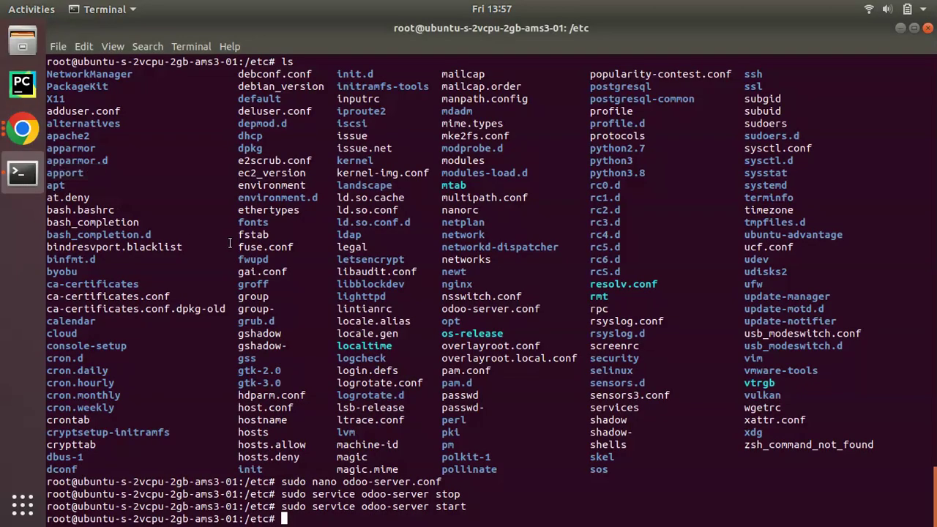
{"action": "key", "text": "Up"}
{"action": "key", "text": "Up"}
{"action": "key", "text": "Up"}
{"action": "key", "text": "Up"}
{"action": "key", "text": "Up"}
{"action": "key", "text": "Up"}
{"action": "key", "text": "Up"}
{"action": "key", "text": "Up"}
{"action": "key", "text": "Up"}
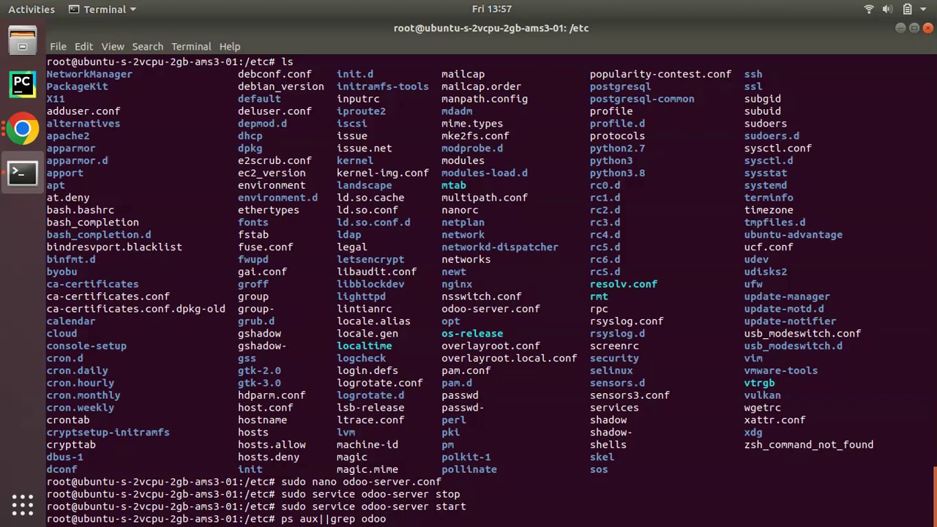
{"action": "key", "text": "Return"}
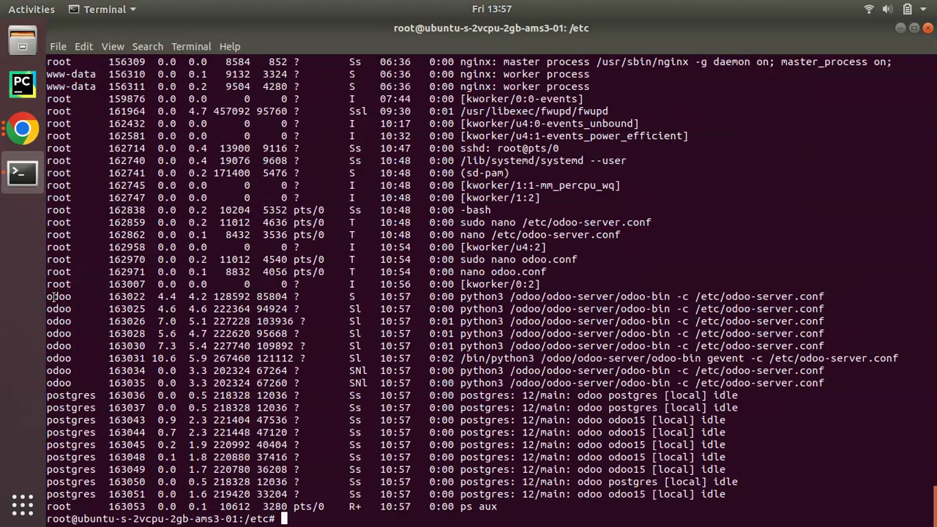
{"action": "triple_click", "coordinate": [497, 300]}
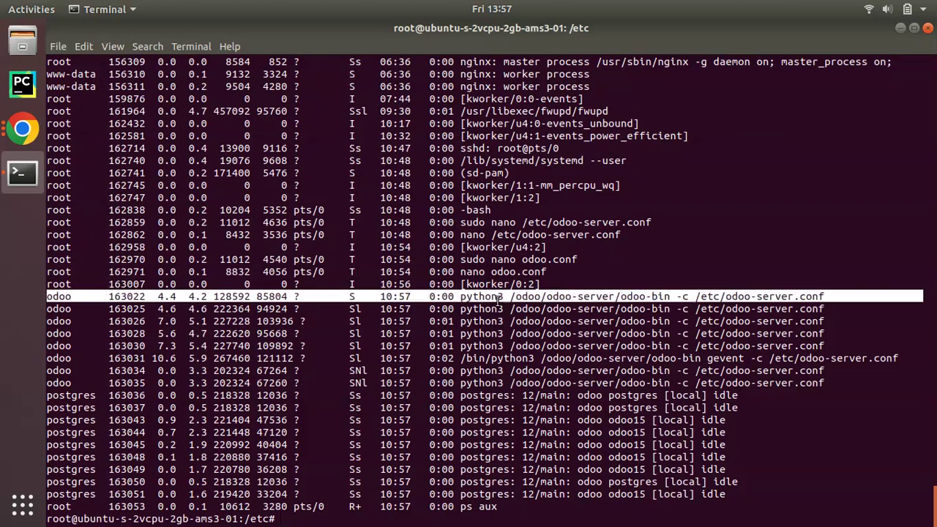
{"action": "left_click", "coordinate": [838, 341]}
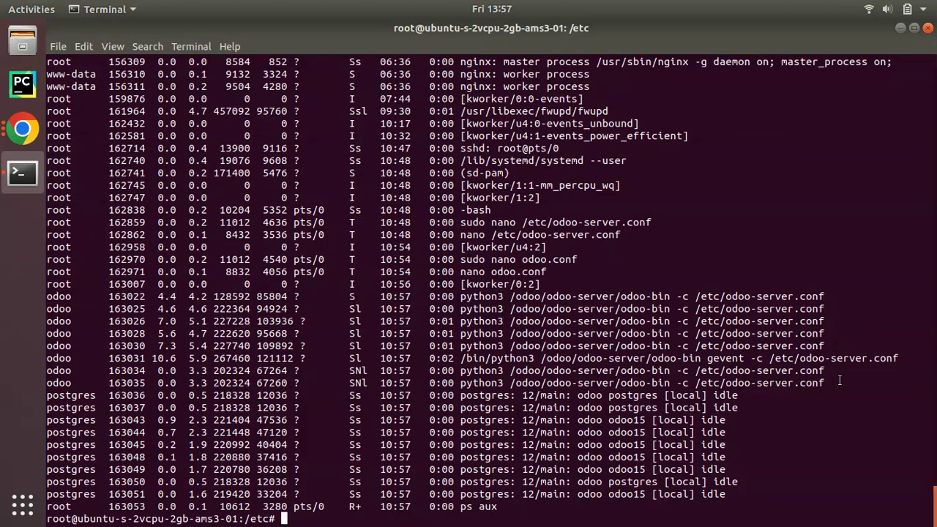
{"action": "left_click_drag", "start_coordinate": [839, 382], "coordinate": [43, 296]}
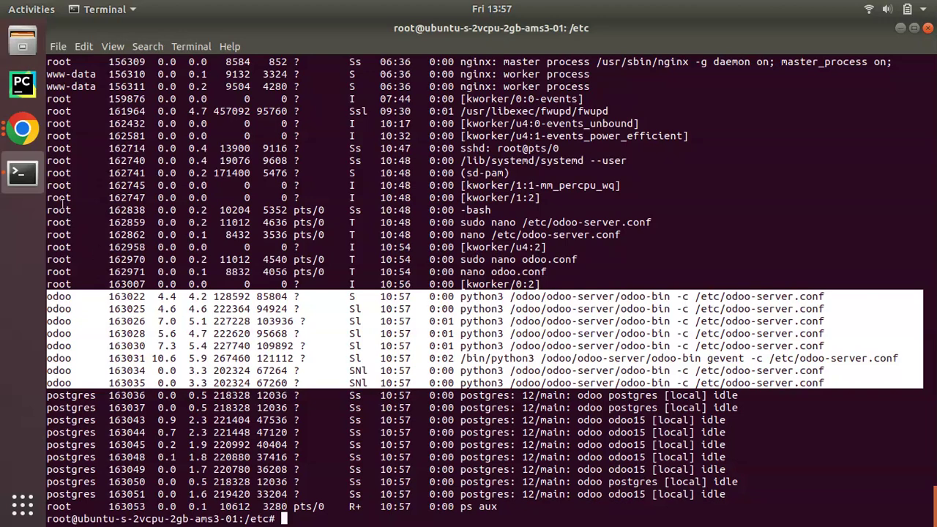
Switch to Chrome's Odoo System configuration documentation tab
{"action": "left_click", "coordinate": [22, 129]}
{"action": "left_click", "coordinate": [142, 120]}
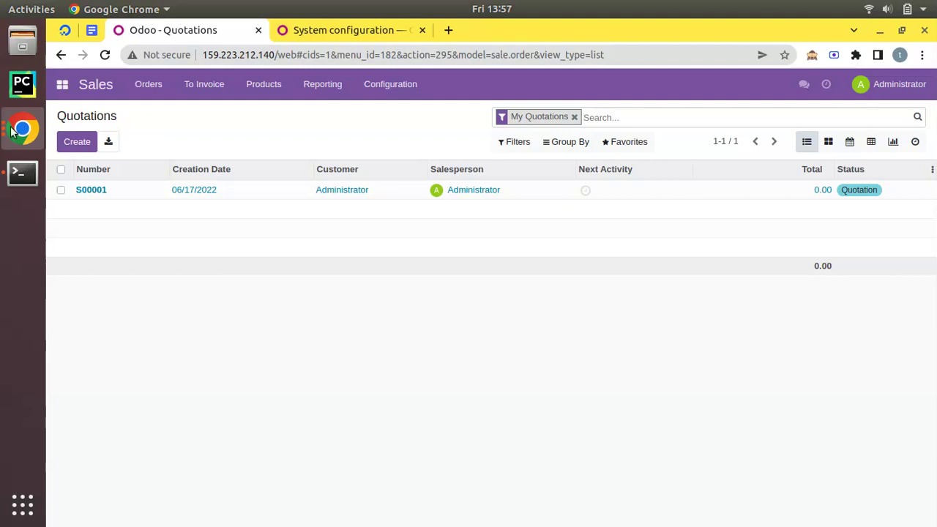
{"action": "left_click", "coordinate": [22, 173]}
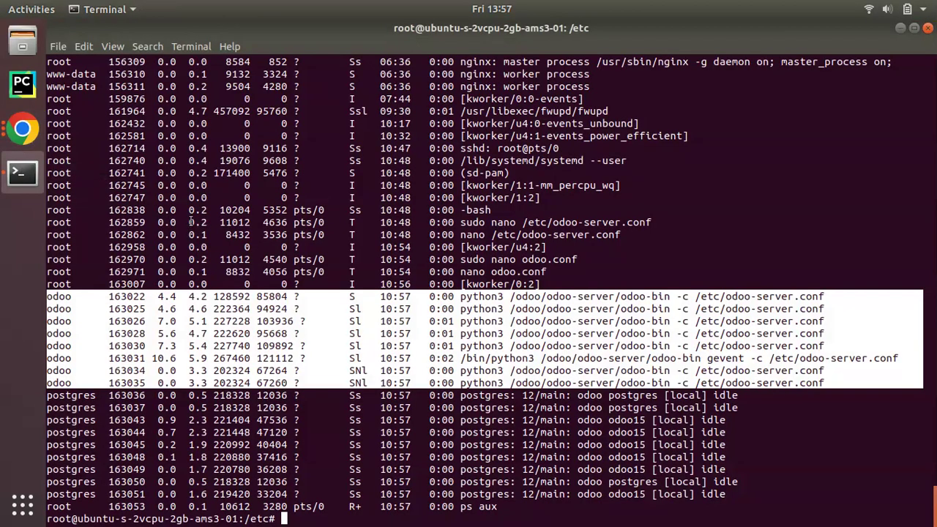
{"action": "left_click", "coordinate": [22, 129]}
{"action": "left_click", "coordinate": [150, 80]}
{"action": "left_click", "coordinate": [322, 30]}
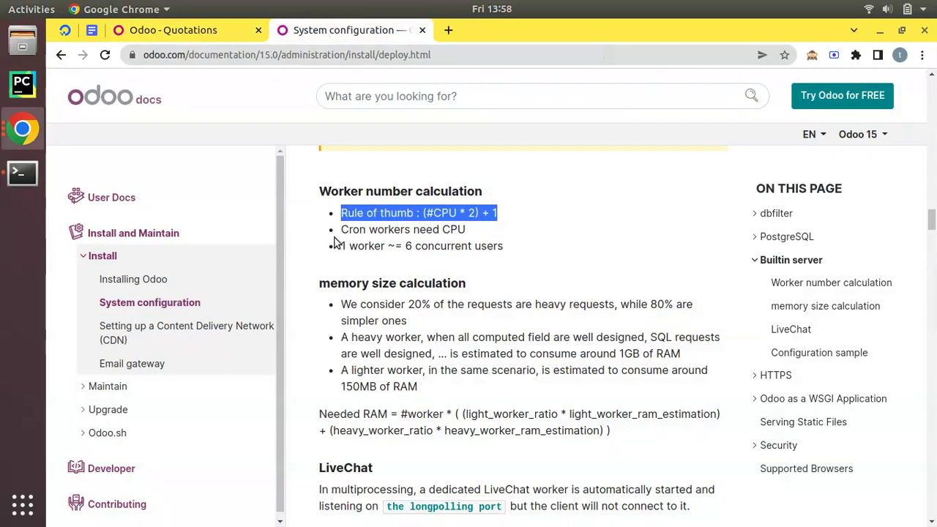
Scroll to the Configuration sample and select its memory and time limit settings
{"action": "scroll", "coordinate": [338, 242], "scroll_direction": "down", "scroll_amount": 15}
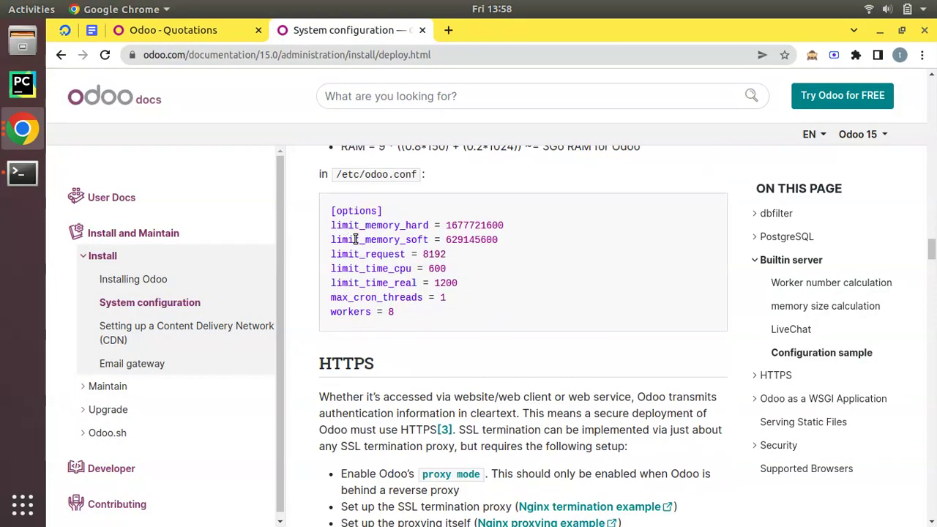
{"action": "left_click_drag", "start_coordinate": [330, 222], "coordinate": [423, 297]}
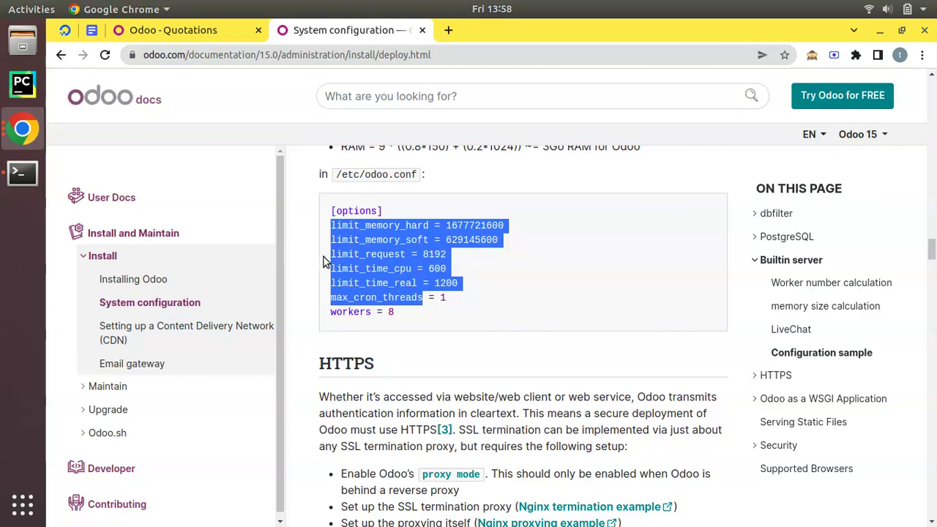
{"action": "scroll", "coordinate": [345, 256], "scroll_direction": "up", "scroll_amount": 5}
{"action": "scroll", "coordinate": [348, 260], "scroll_direction": "down", "scroll_amount": 3}
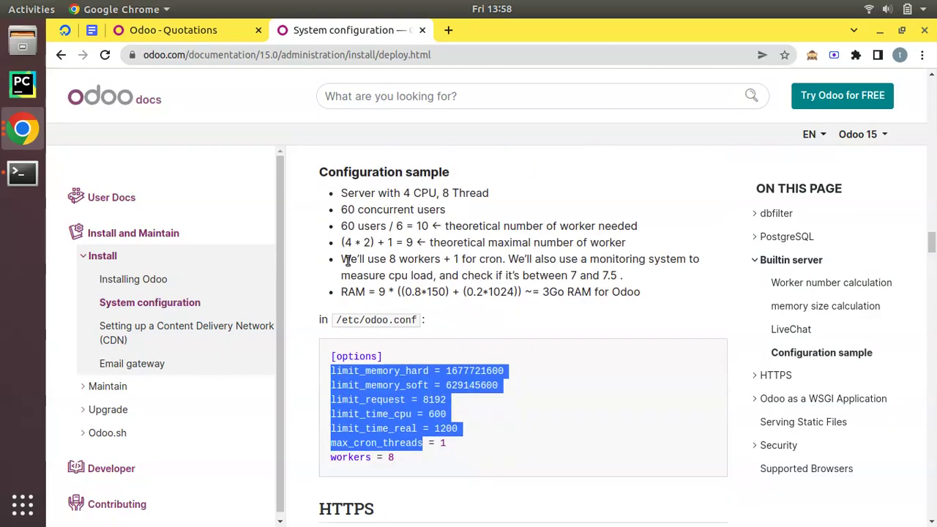
{"action": "scroll", "coordinate": [349, 260], "scroll_direction": "up", "scroll_amount": 4}
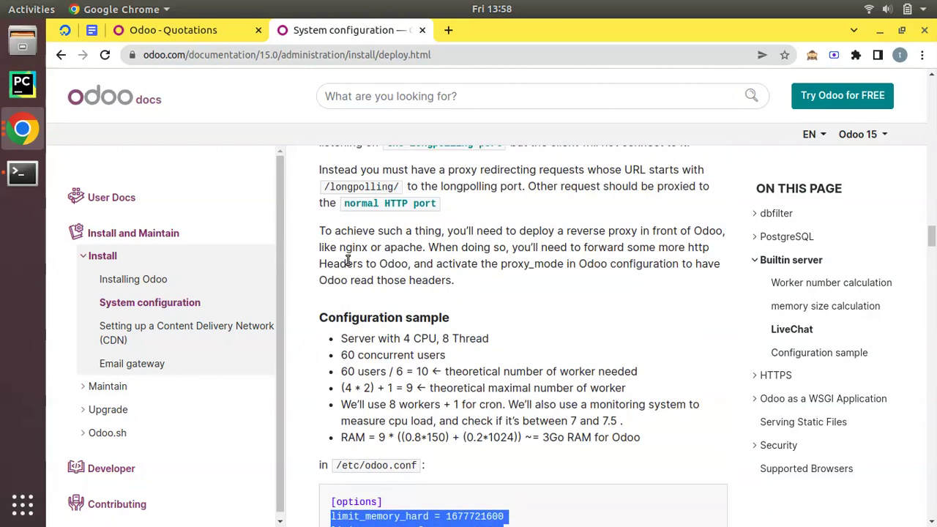
{"action": "left_click", "coordinate": [24, 129]}
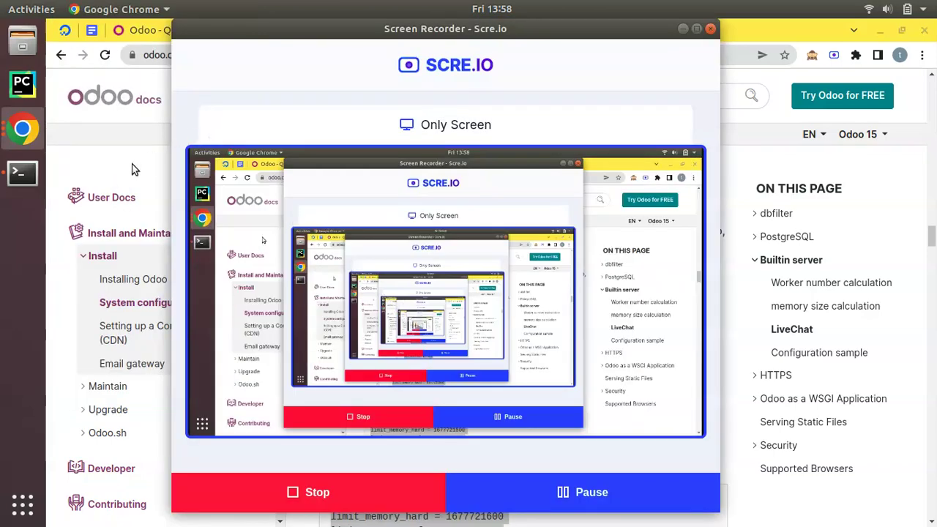
Return to the Odoo Quotations tab listing quotation S00001
{"action": "left_click", "coordinate": [159, 66]}
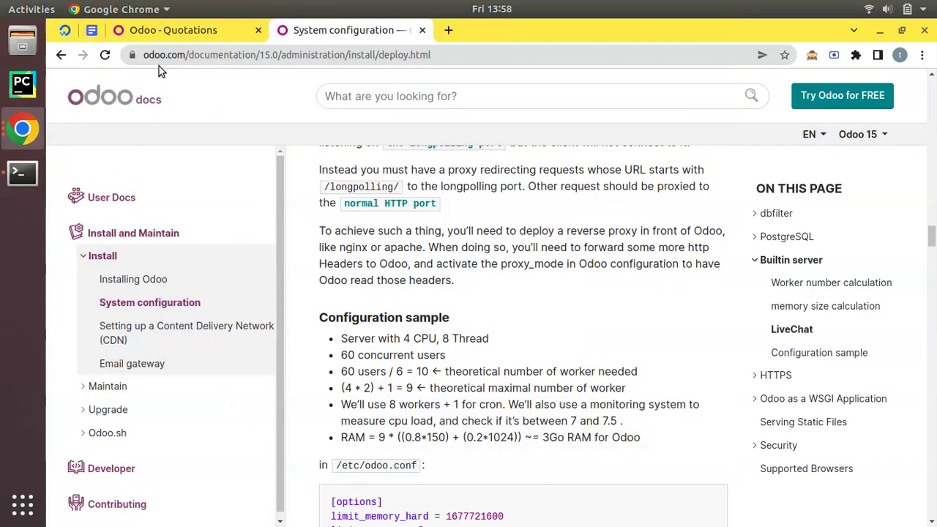
{"action": "left_click", "coordinate": [169, 31]}
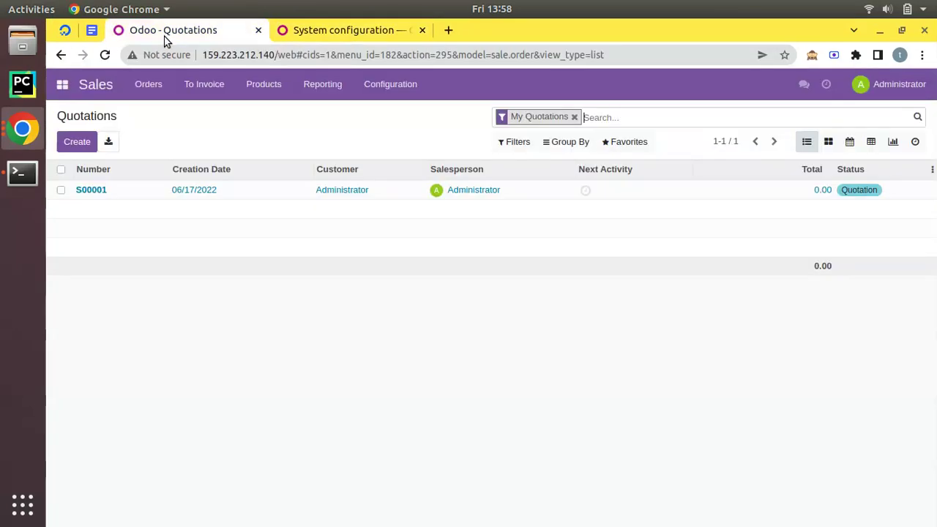